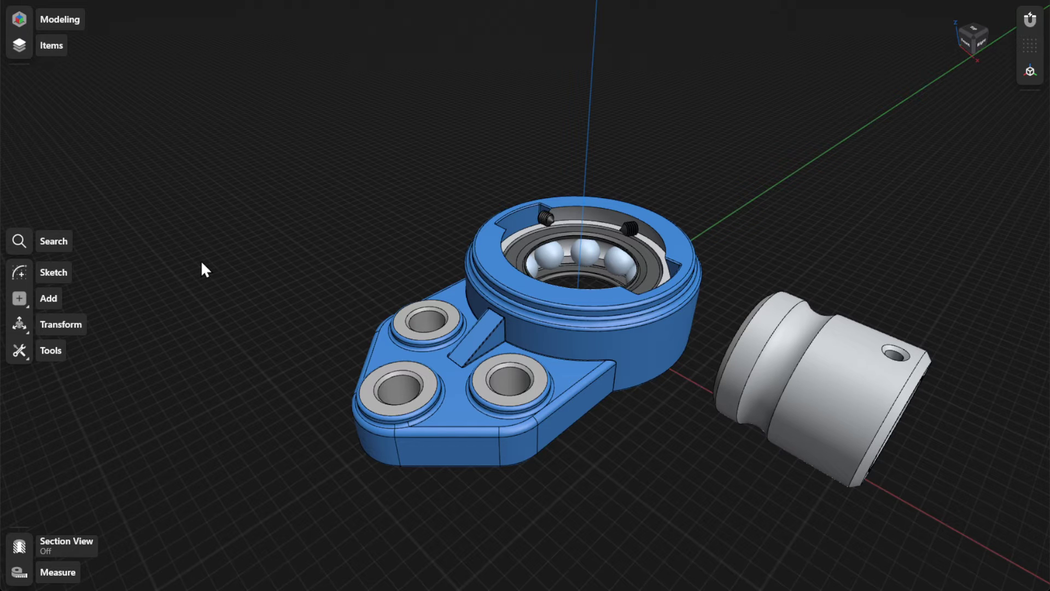
Browse the transform operations and back out of Move/Rotate.
left_click(65, 324)
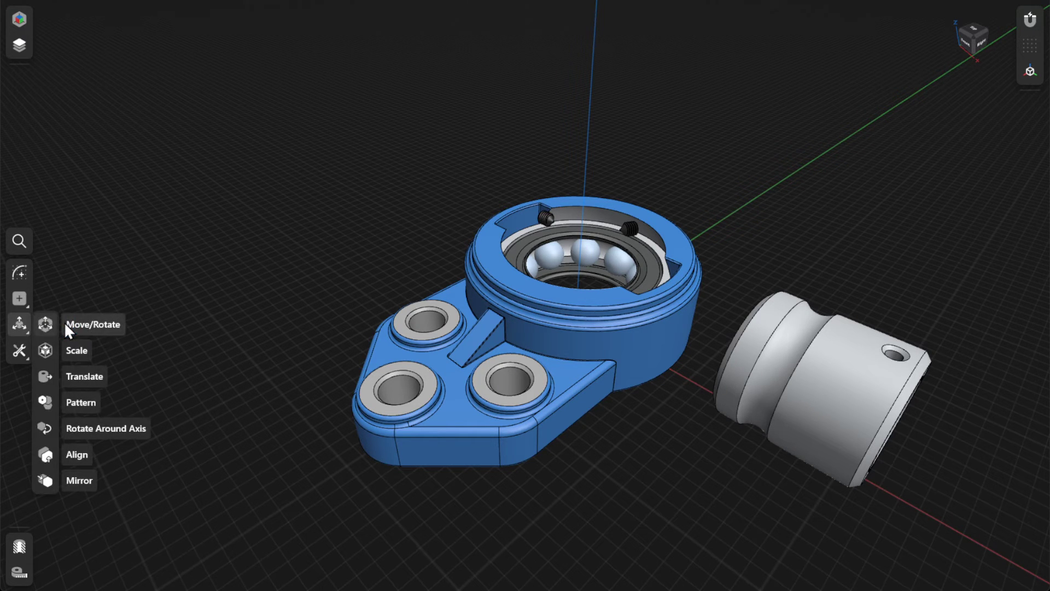
left_click(47, 324)
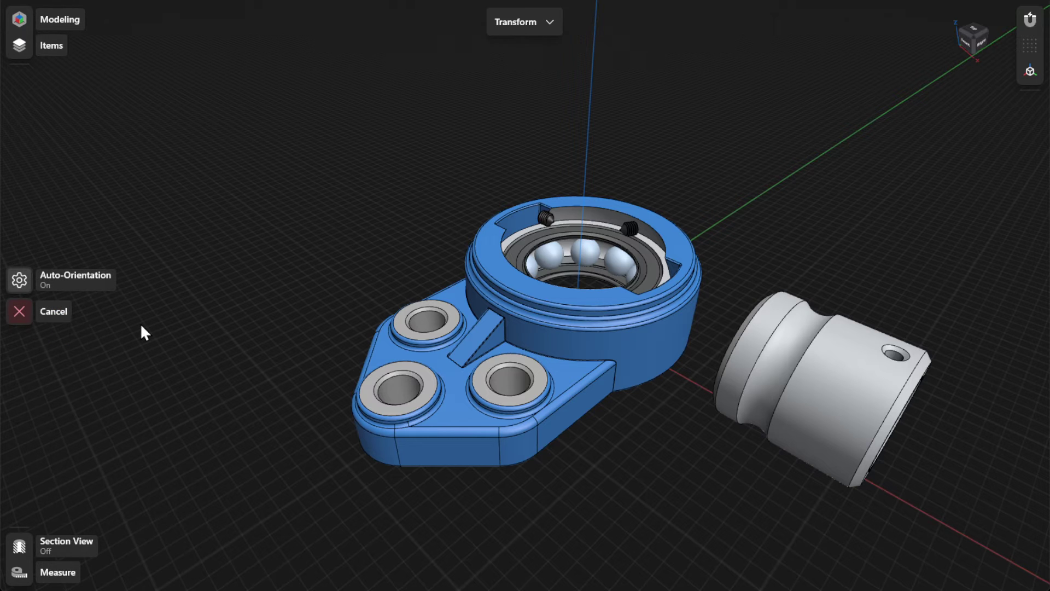
left_click(59, 314)
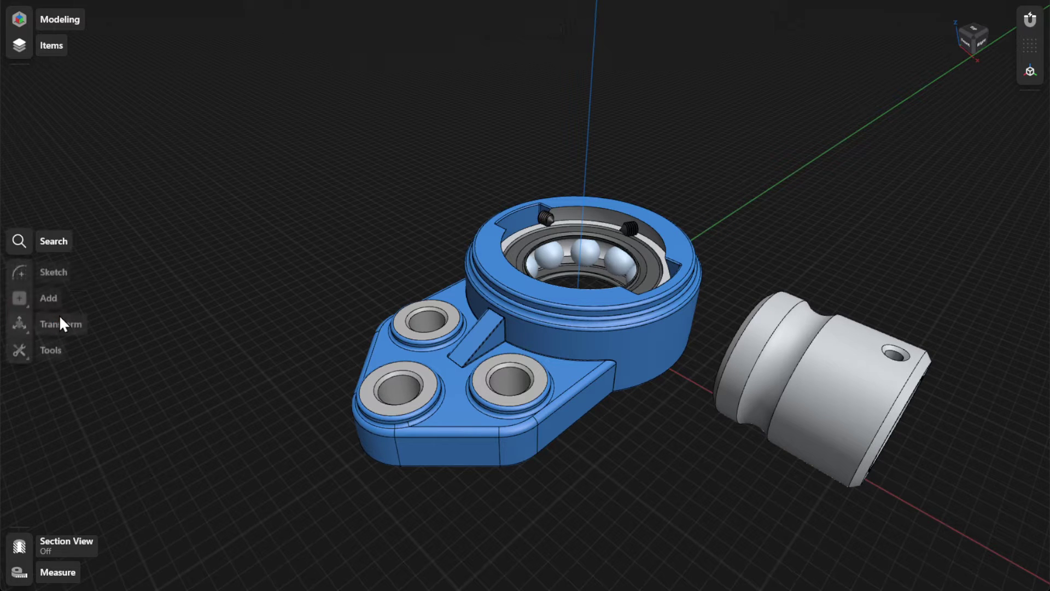
Rotate the inner race -90° to stand upright and slide it 12 mm toward the housing.
left_click(853, 377)
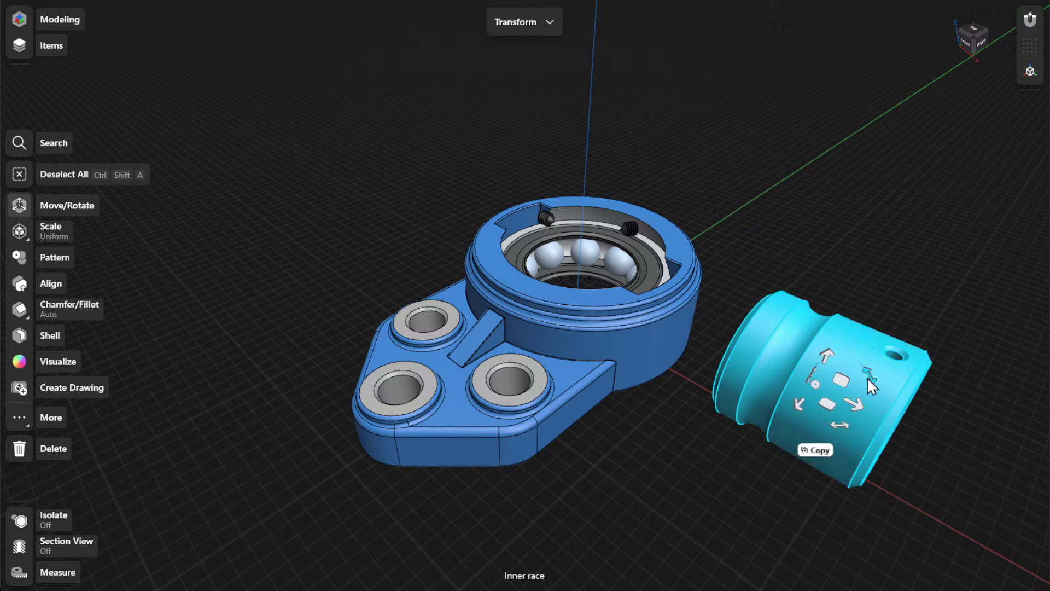
left_click_drag(867, 375, 796, 349)
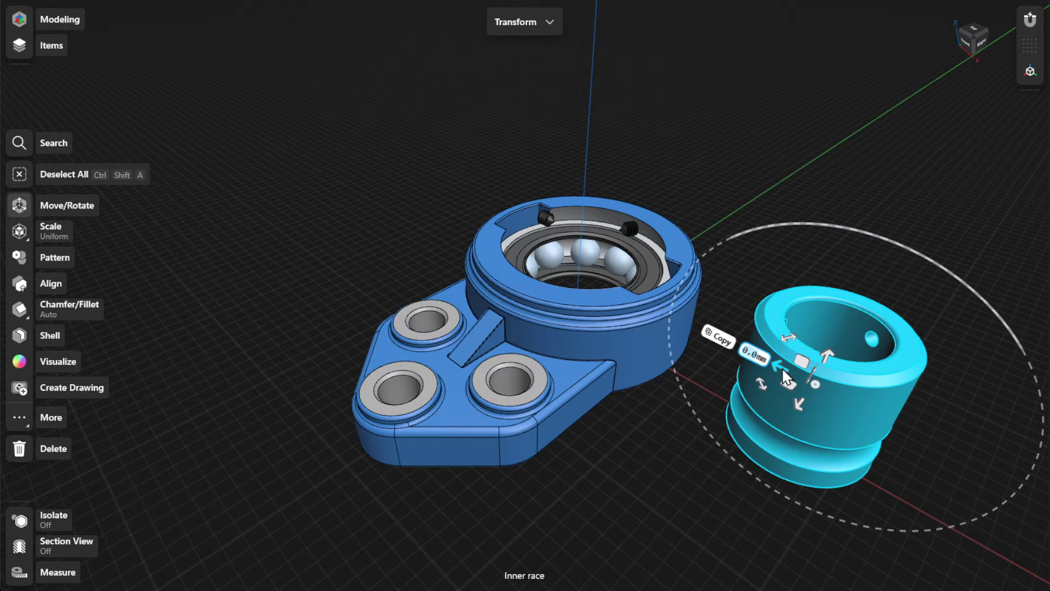
left_click_drag(782, 367, 733, 359)
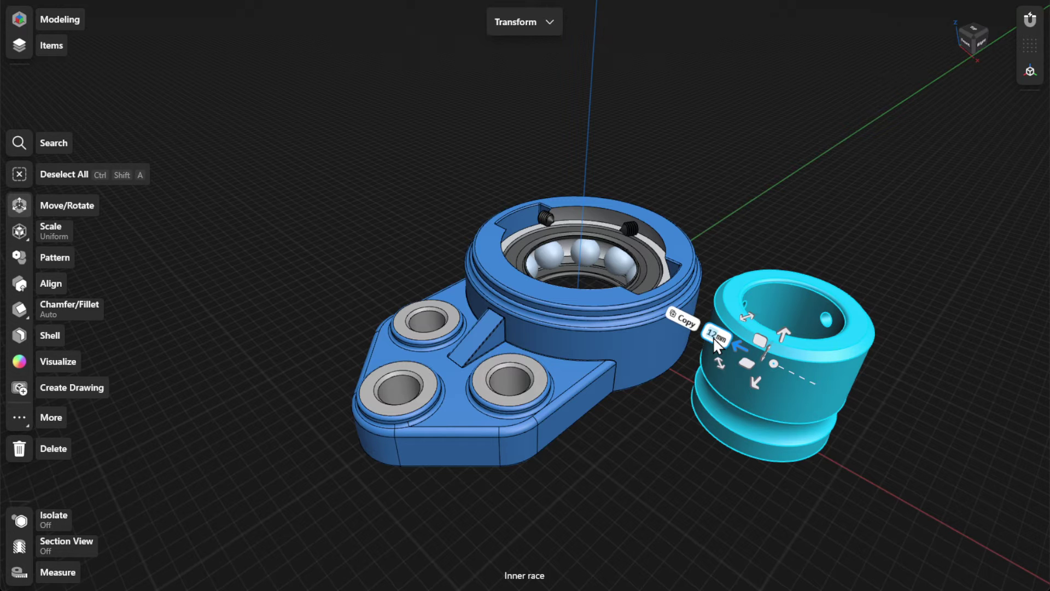
Move the inner race exactly 80 mm so it seats inside the housing bore.
left_click(713, 336)
left_click(700, 334)
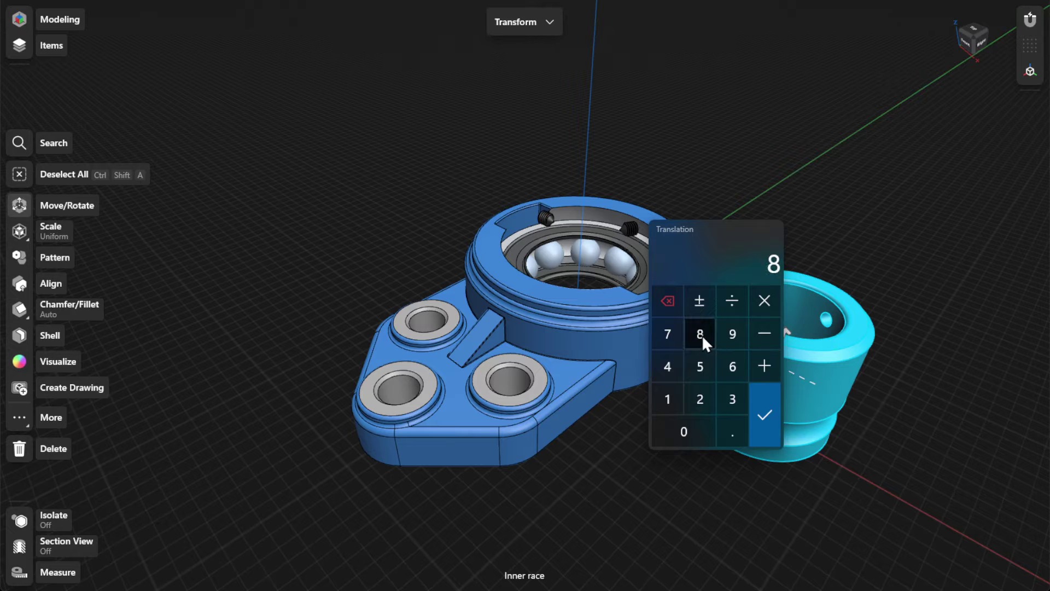
left_click(683, 431)
left_click(761, 422)
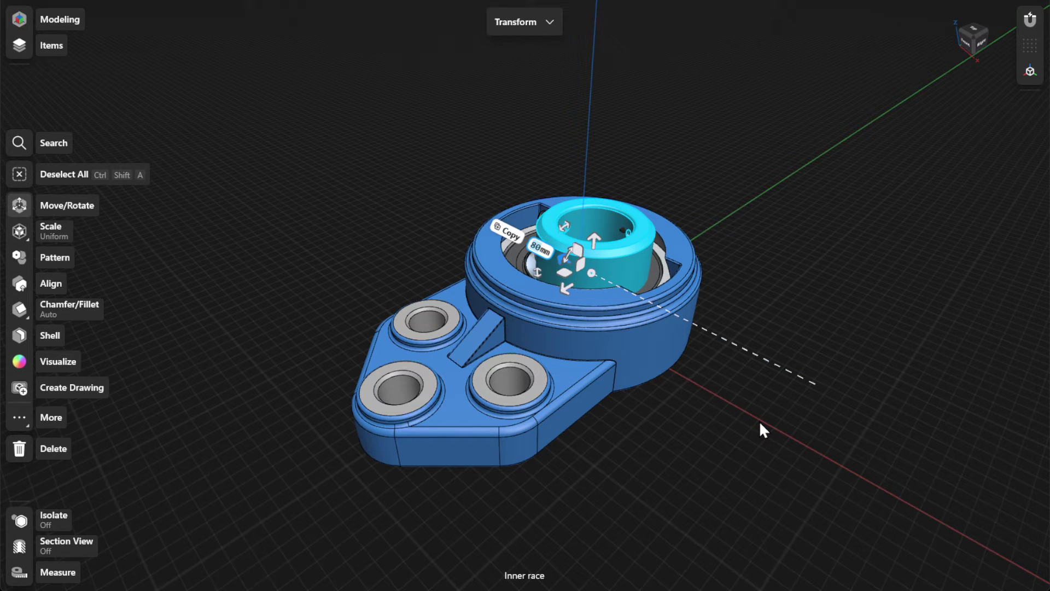
Push the lug face out to 73 mm and back to 70 mm, then shift all bodies away from the origin.
left_click(587, 399)
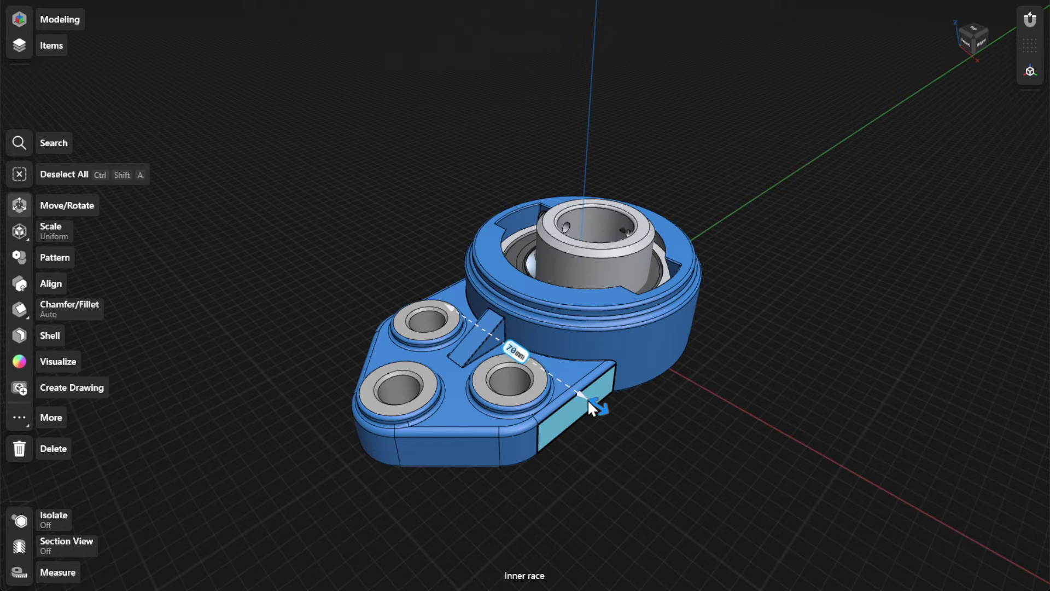
left_click_drag(587, 399, 619, 398)
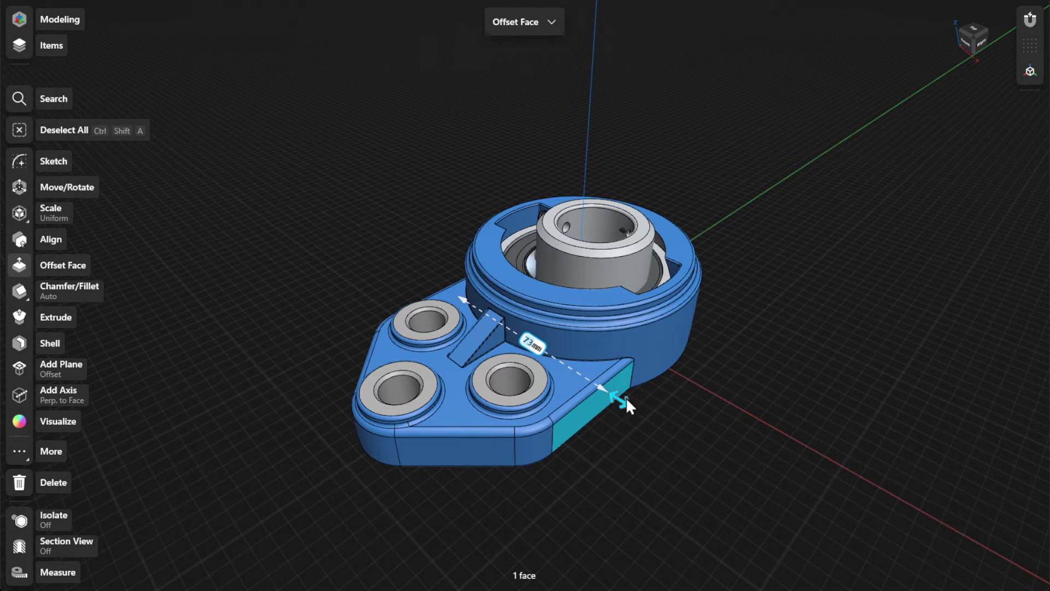
left_click_drag(622, 401, 612, 399)
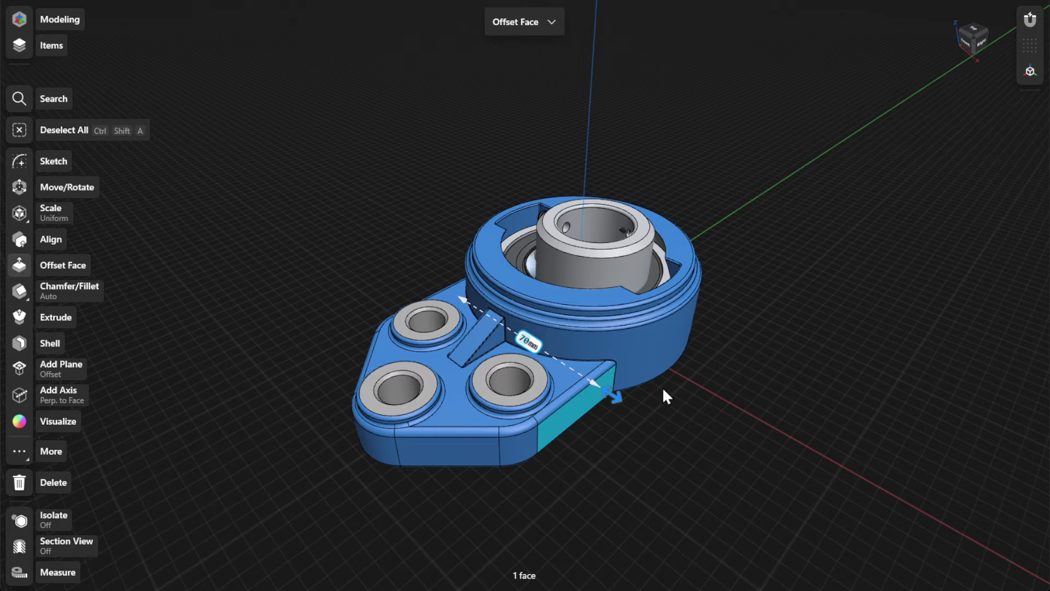
key("ctrl+a")
left_click_drag(561, 312, 393, 191)
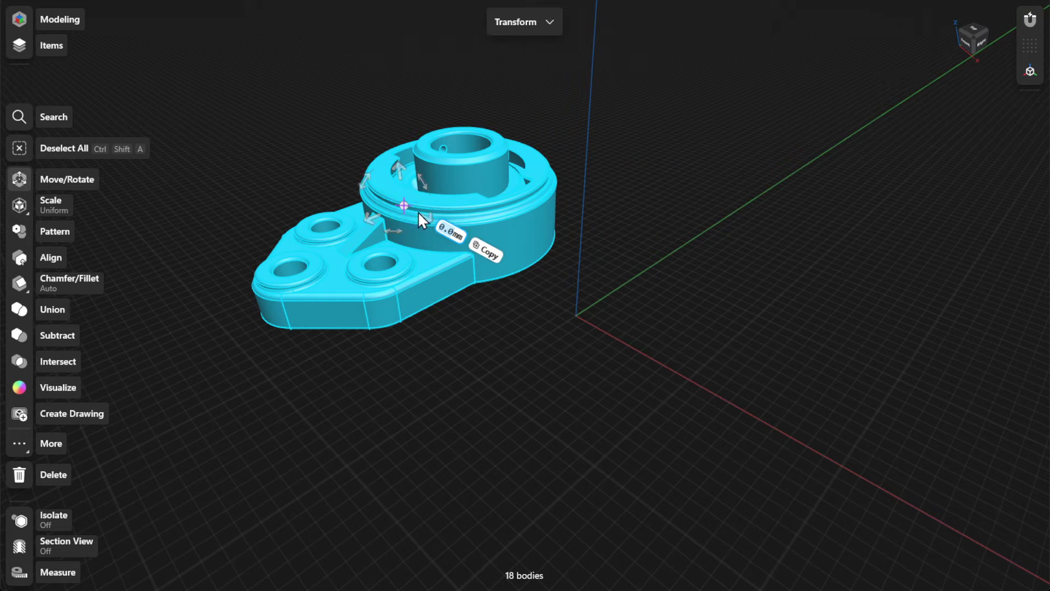
Move the assembly back toward the origin and clear the selection.
left_click_drag(428, 214, 568, 269)
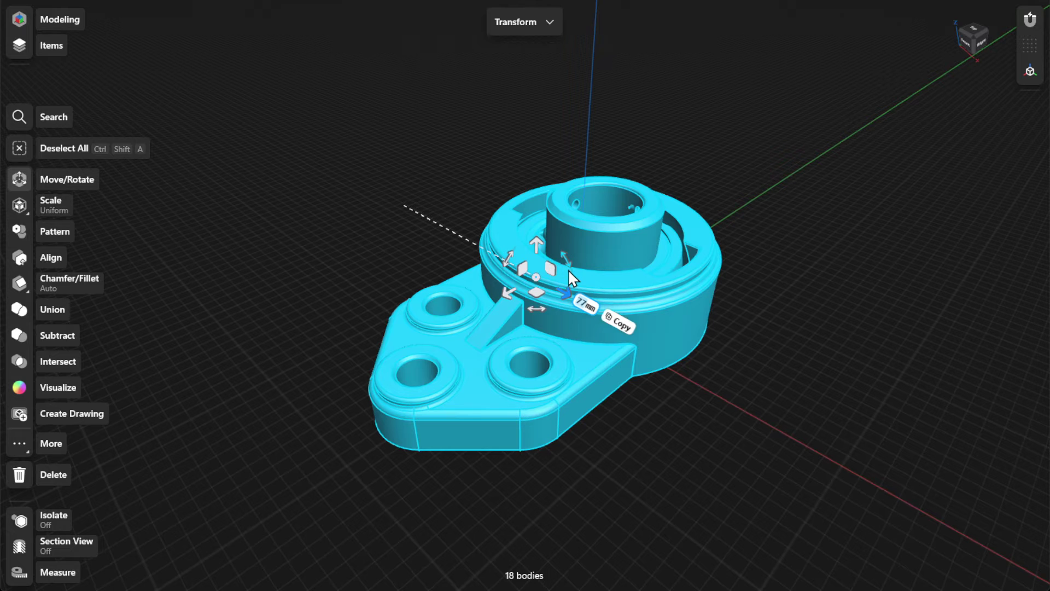
left_click(796, 372)
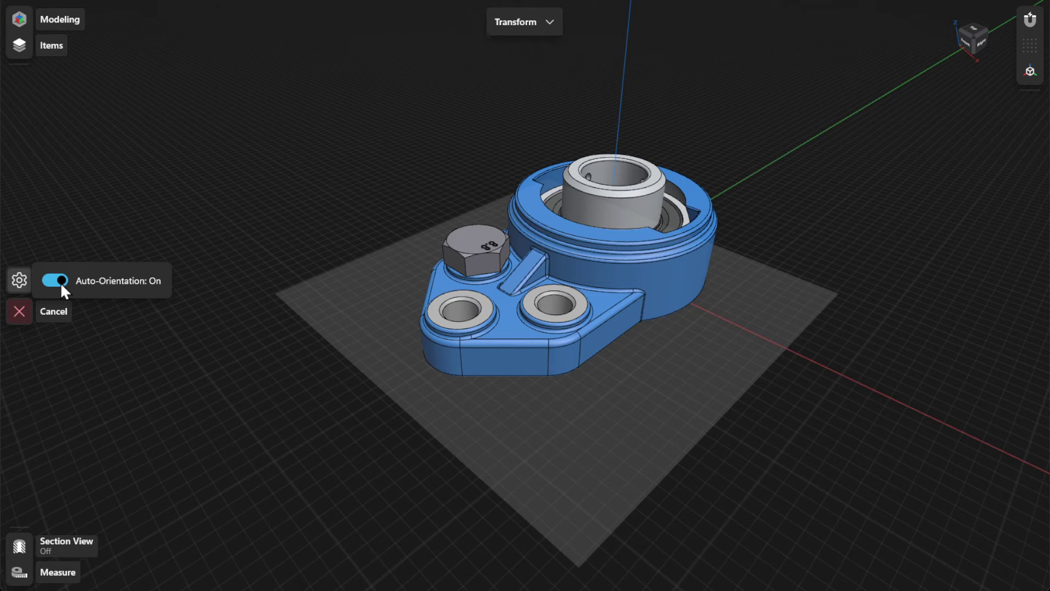
Select the entire hex-head bolt and relocate its move pivot off the bolt.
left_click(476, 238)
double_click(476, 238)
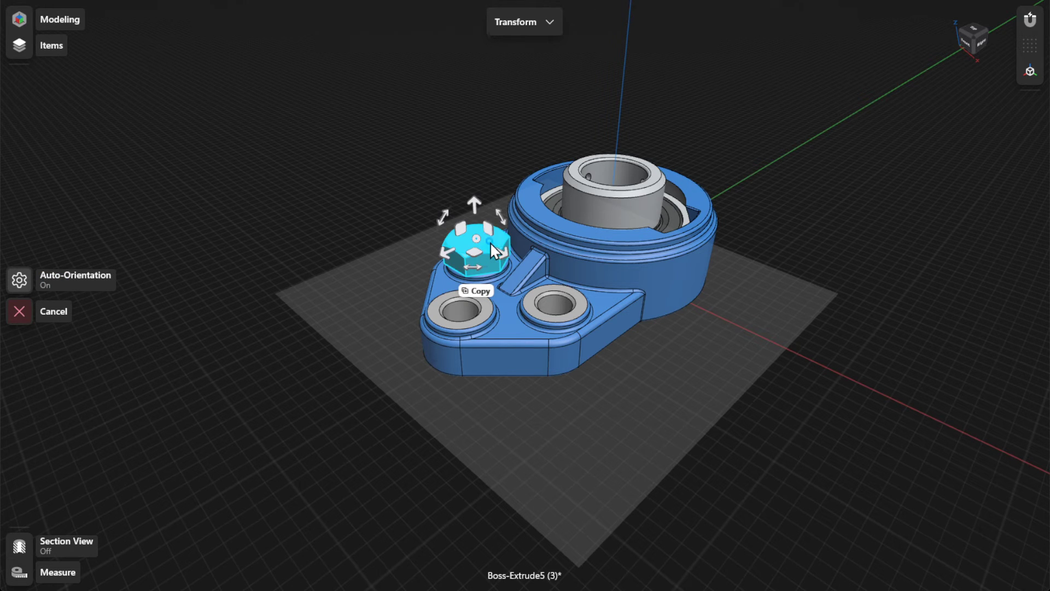
left_click_drag(477, 239, 637, 208)
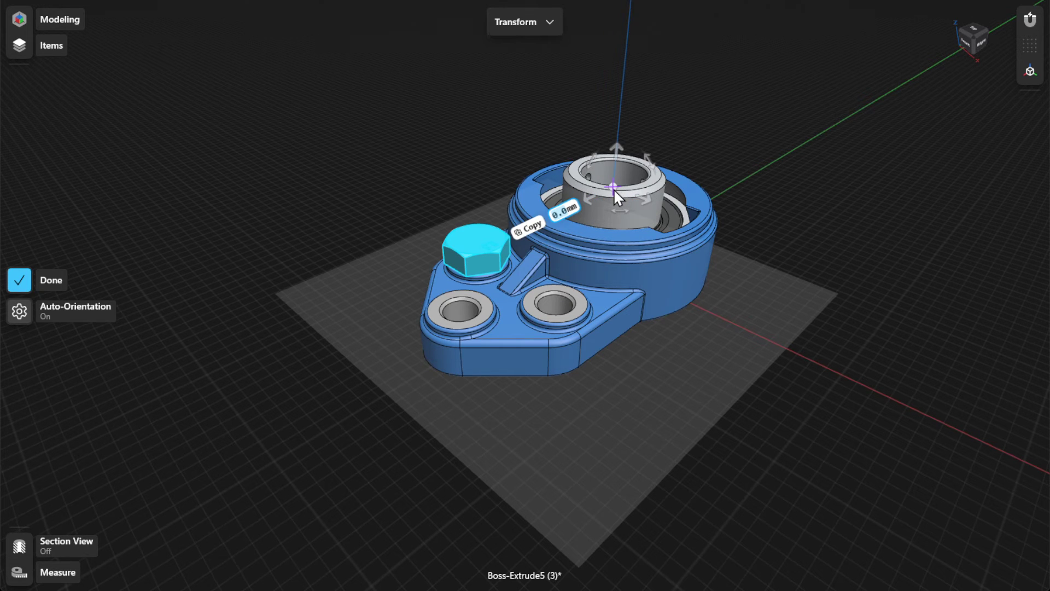
Snap the pivot to the right-hand hole and place a copy of the bolt there.
left_click_drag(613, 189, 550, 308)
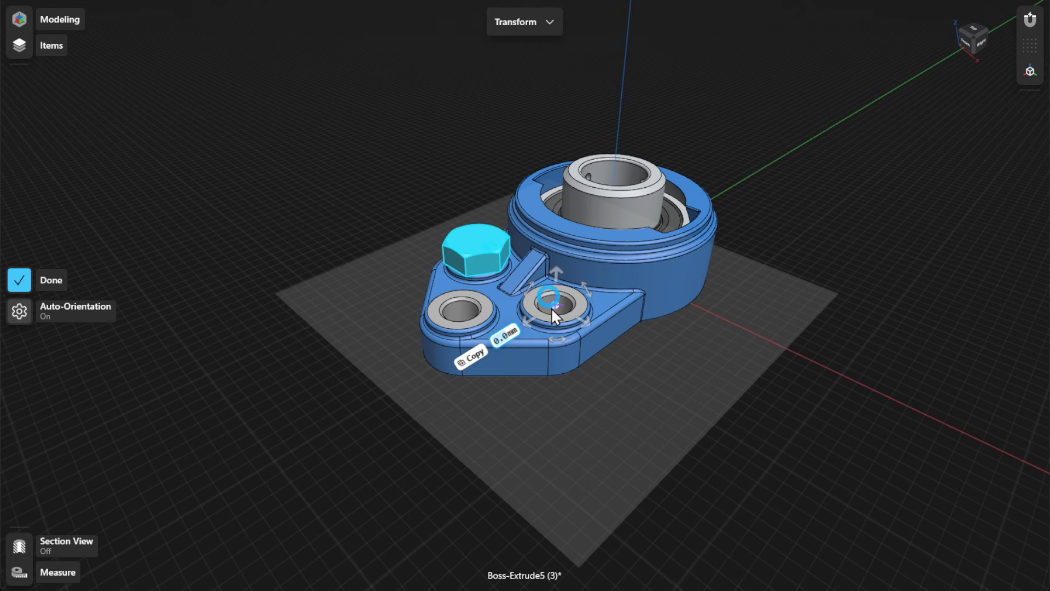
left_click(471, 356)
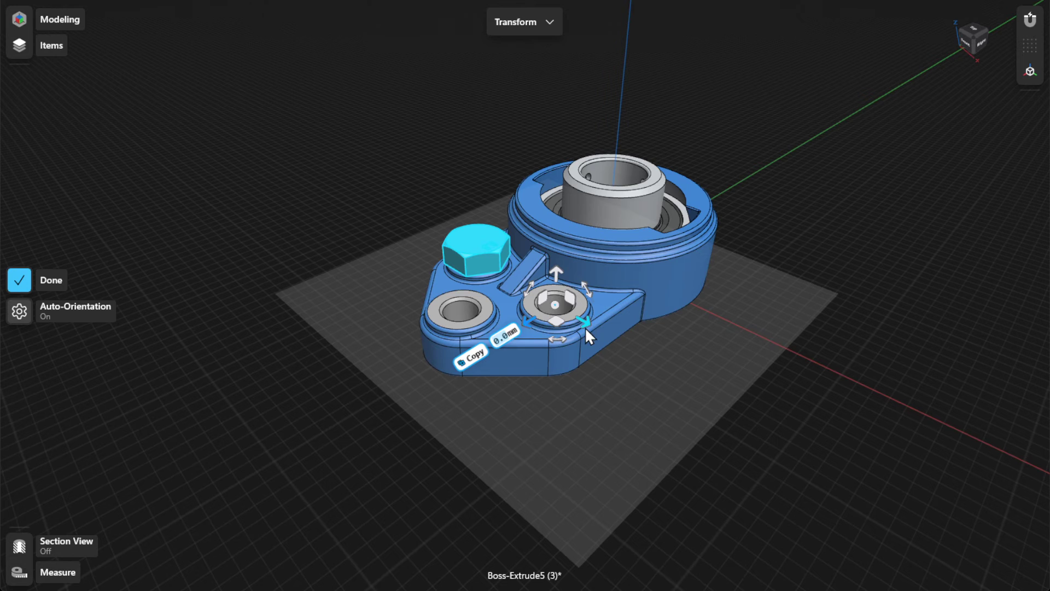
left_click_drag(583, 322, 690, 361)
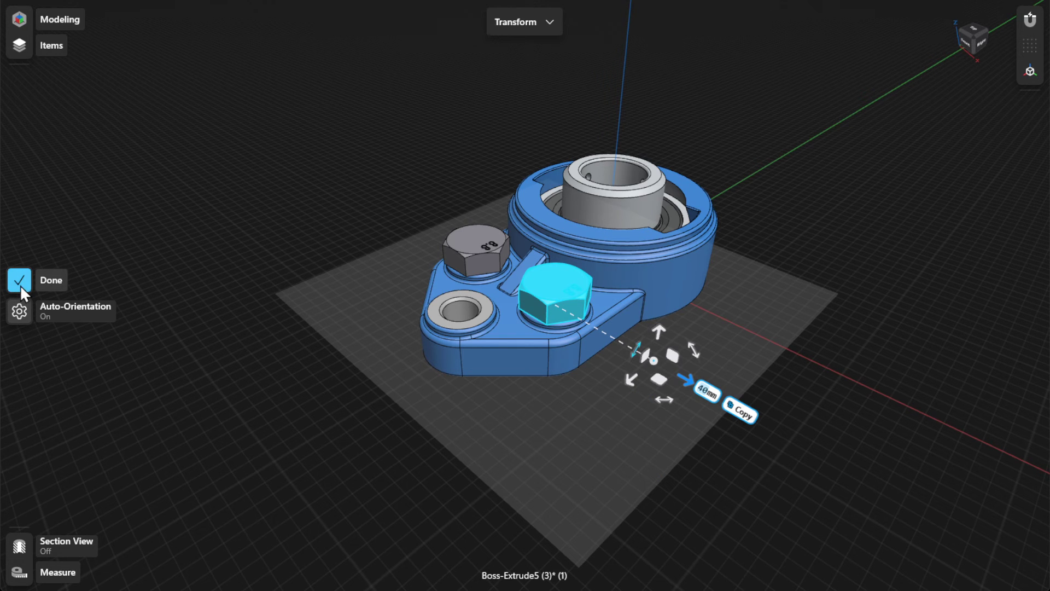
left_click(21, 284)
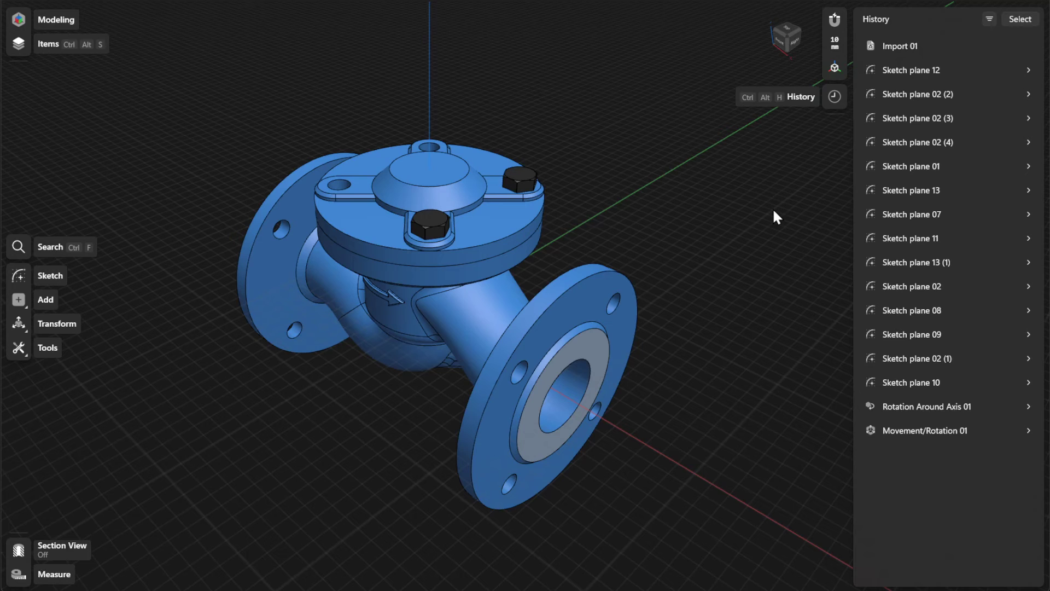
Expand Movement/Rotation 01 in History and re-pick its Start Center on the valve cover.
left_click(1027, 430)
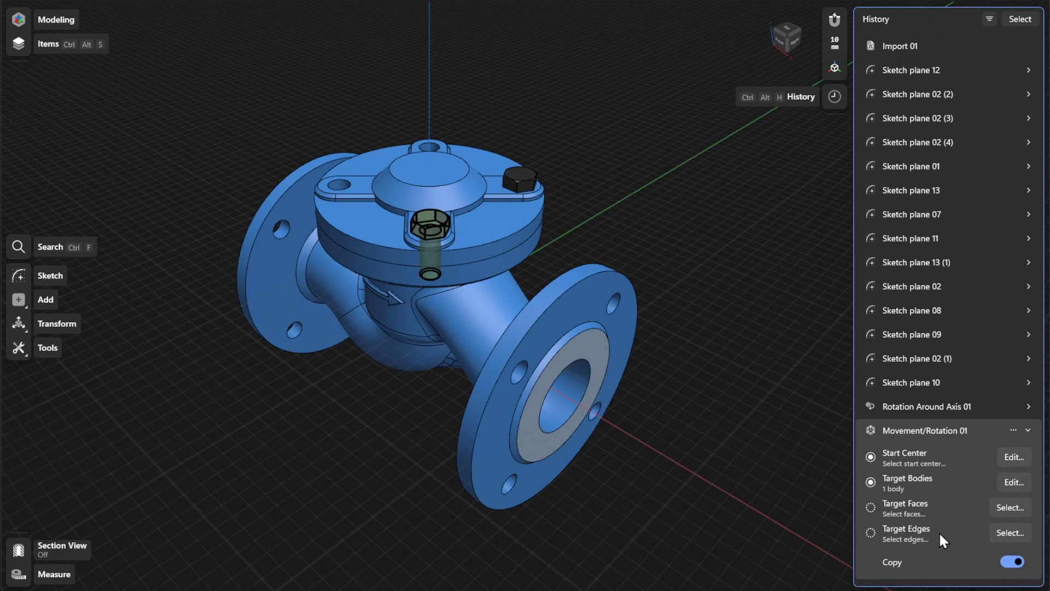
left_click(1009, 462)
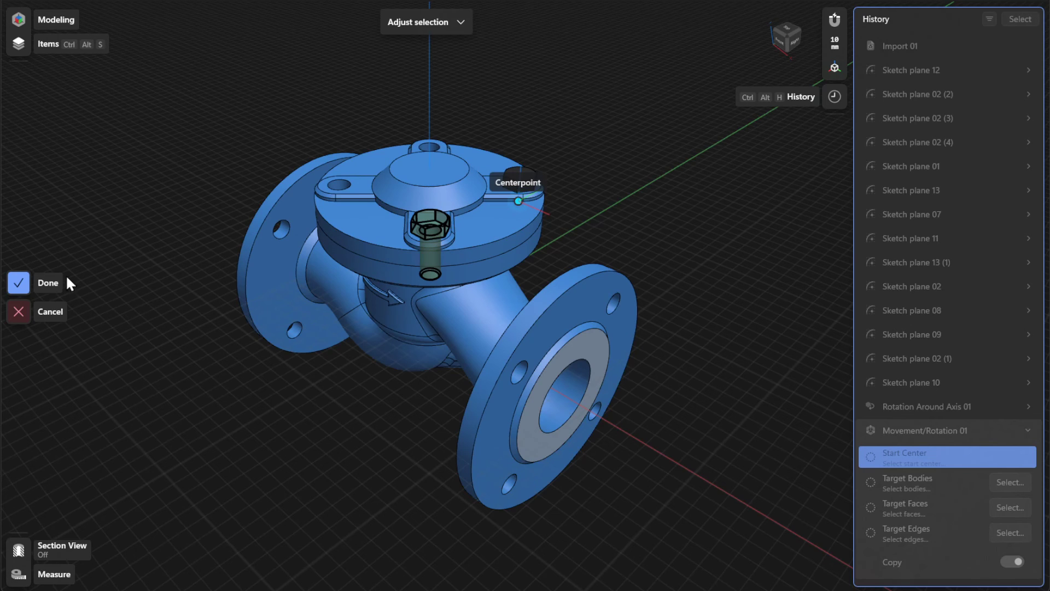
Accept the new start centre, re-pick Target Bodies, and turn Copy off in Movement/Rotation 01.
left_click(45, 292)
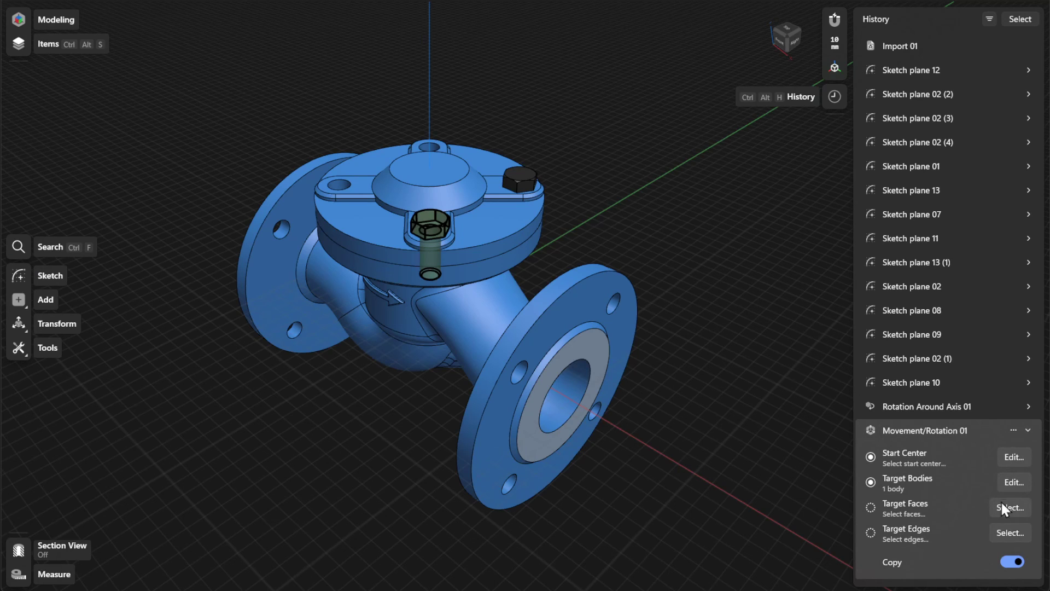
left_click(1011, 483)
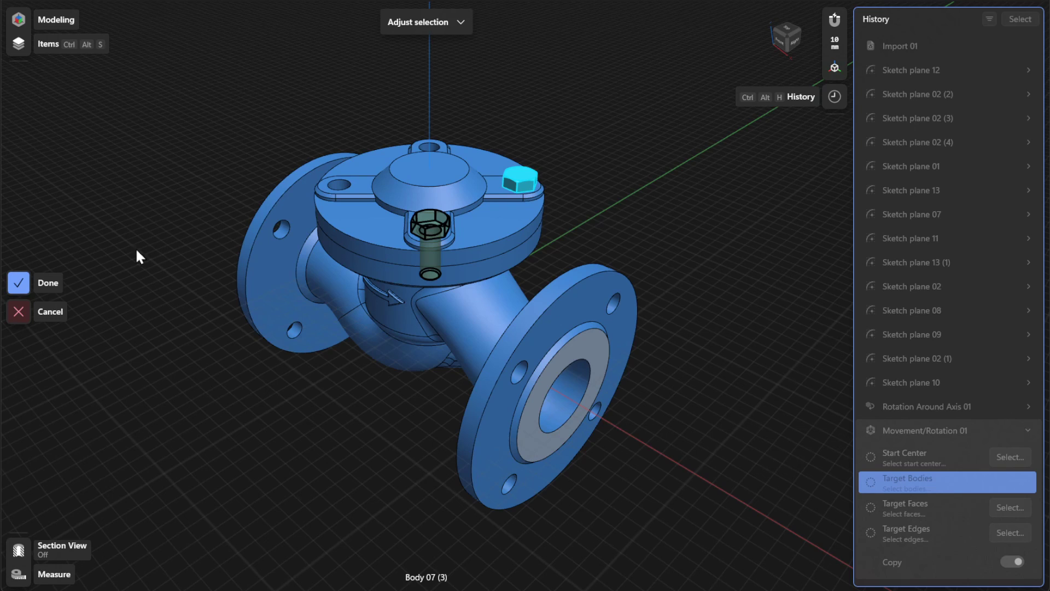
left_click(51, 283)
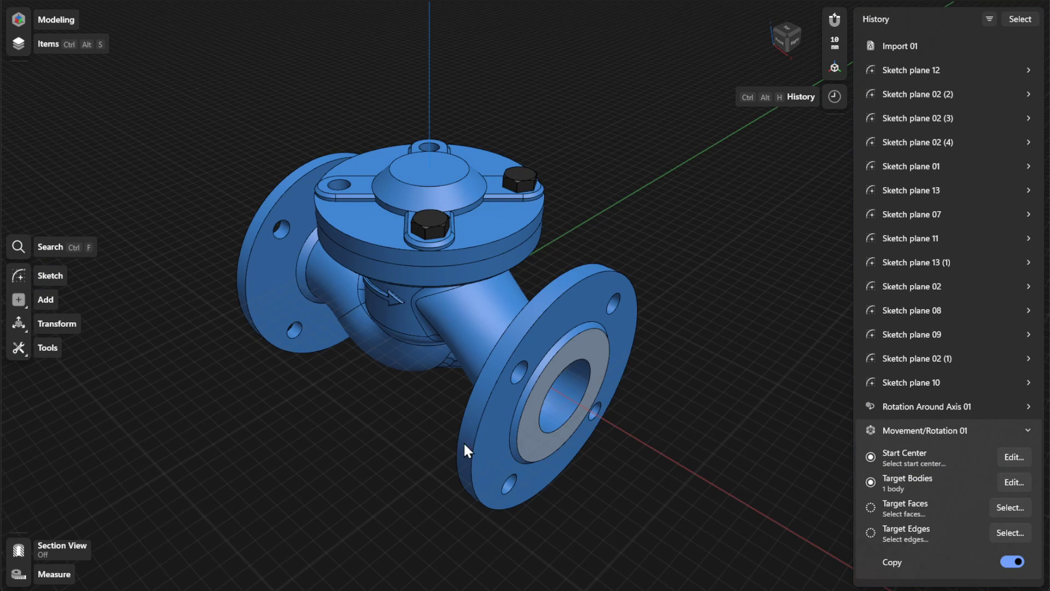
left_click(1004, 566)
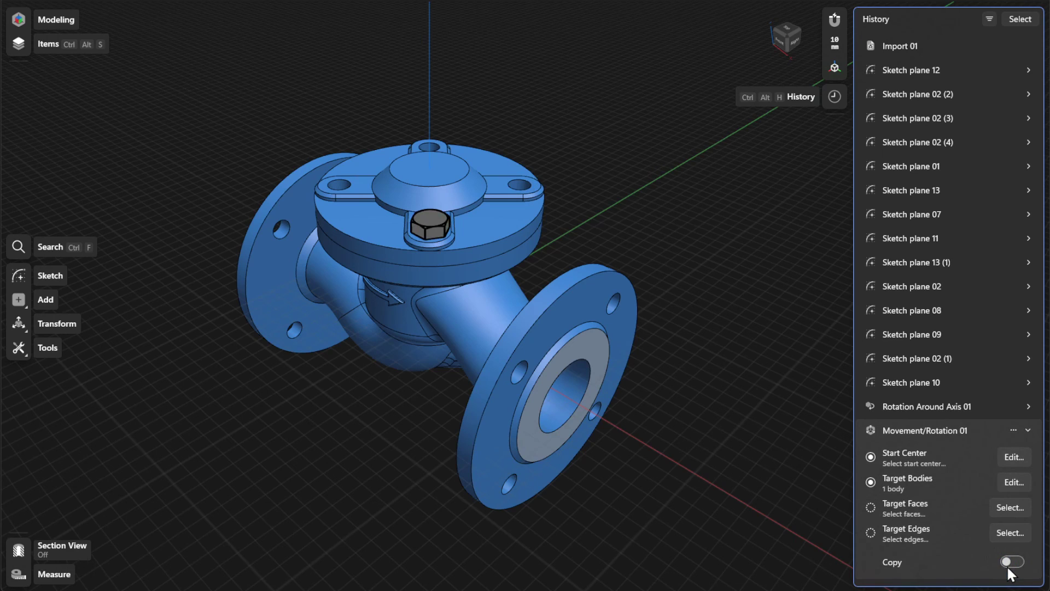